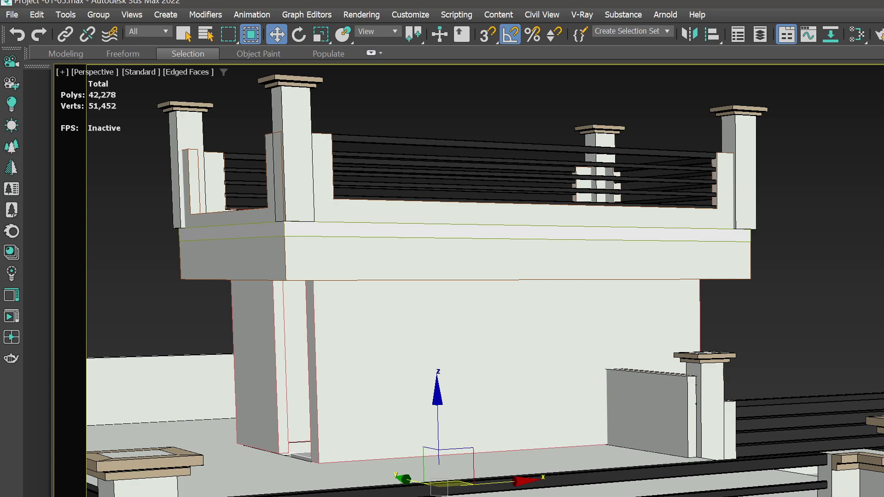
Isolate the selected trim moulding and enter sub-object editing of its path beneath the dependent modifier
{"action": "key", "text": "alt+q"}
{"action": "middle_click_drag", "start_coordinate": [691, 350], "coordinate": [506, 348], "text": "alt"}
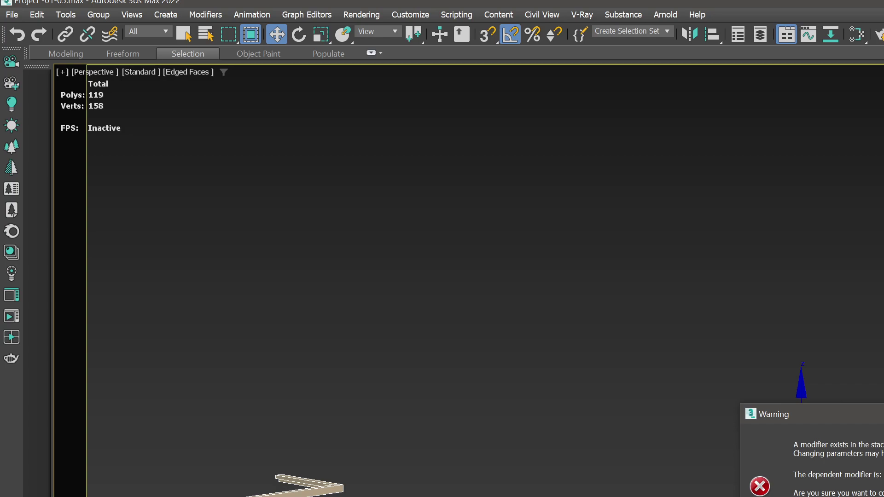
{"action": "key", "text": "Return"}
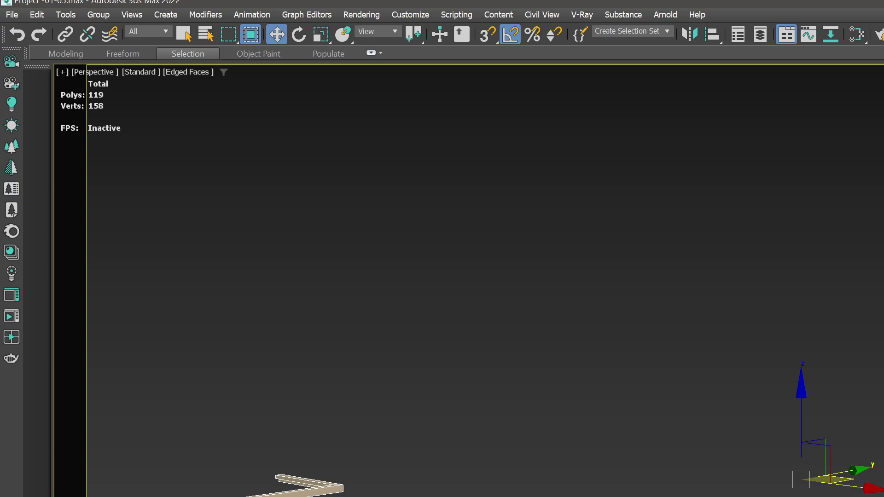
{"action": "key", "text": "2"}
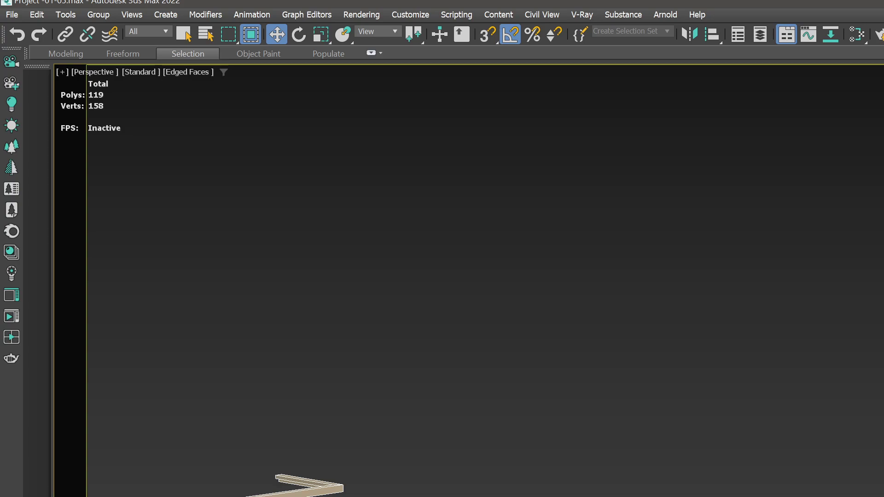
{"action": "left_click", "coordinate": [10, 16]}
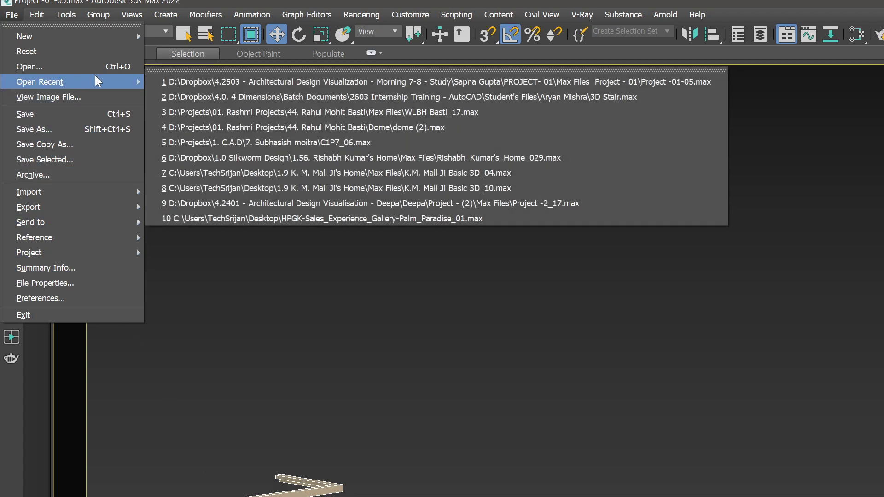
{"action": "mouse_move", "coordinate": [108, 39]}
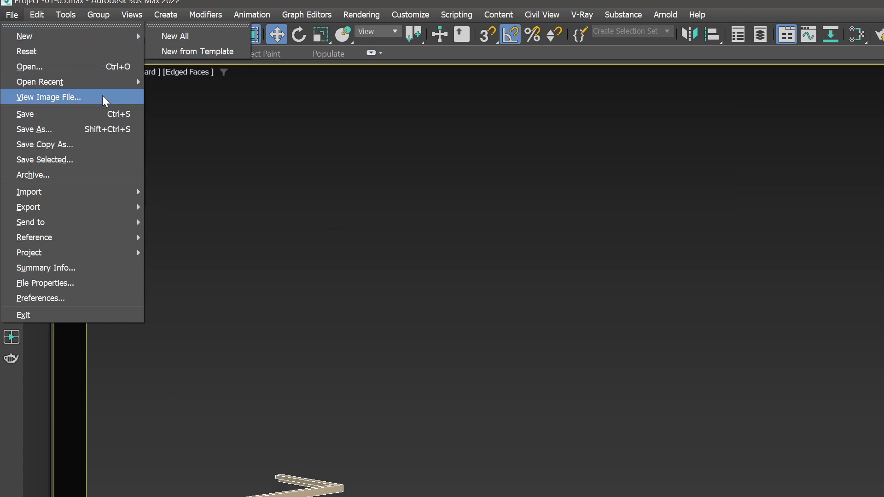
{"action": "mouse_move", "coordinate": [106, 82]}
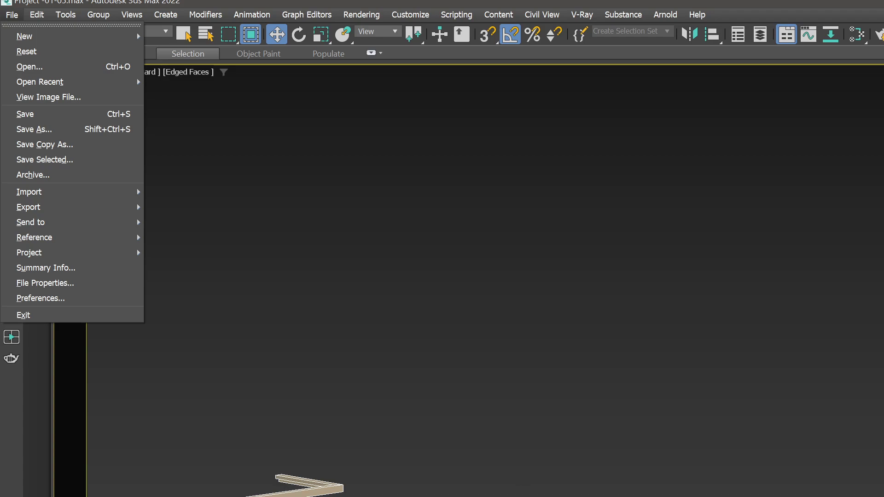
{"action": "key", "text": "Escape"}
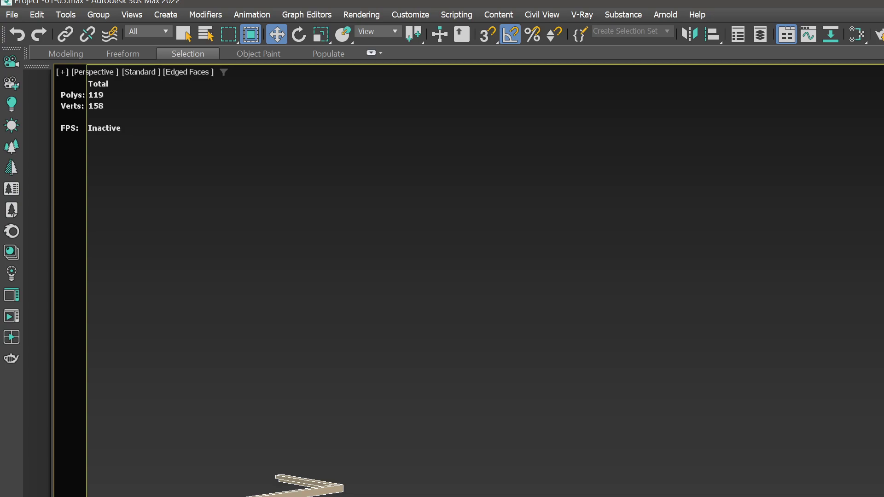
Clear the beige trim overlapping the green one, and select the green trim
{"action": "left_click", "coordinate": [801, 480]}
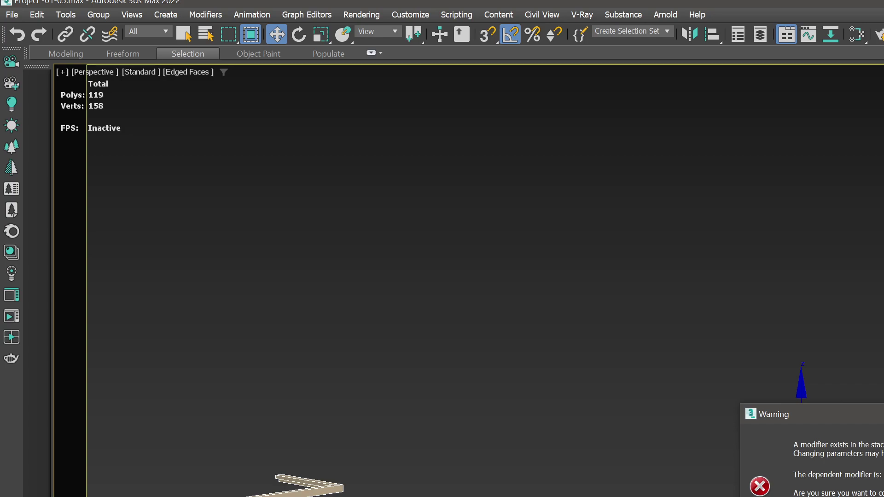
{"action": "key", "text": "Return"}
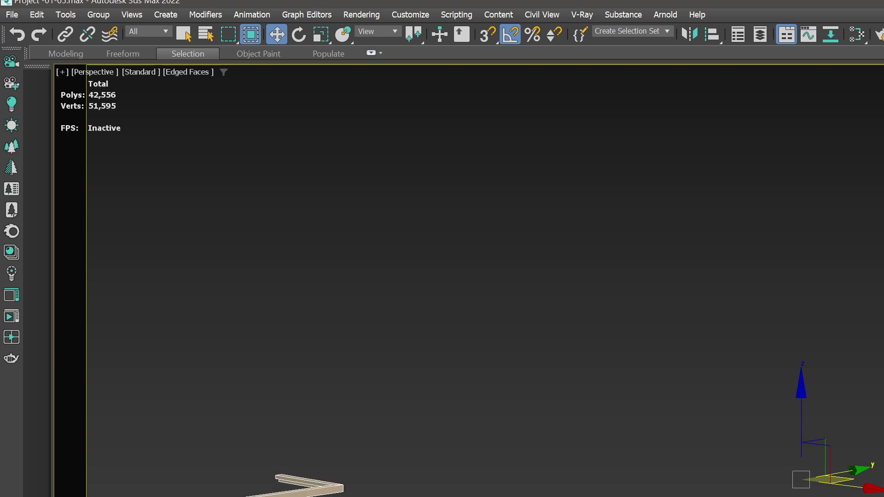
{"action": "key", "text": "2"}
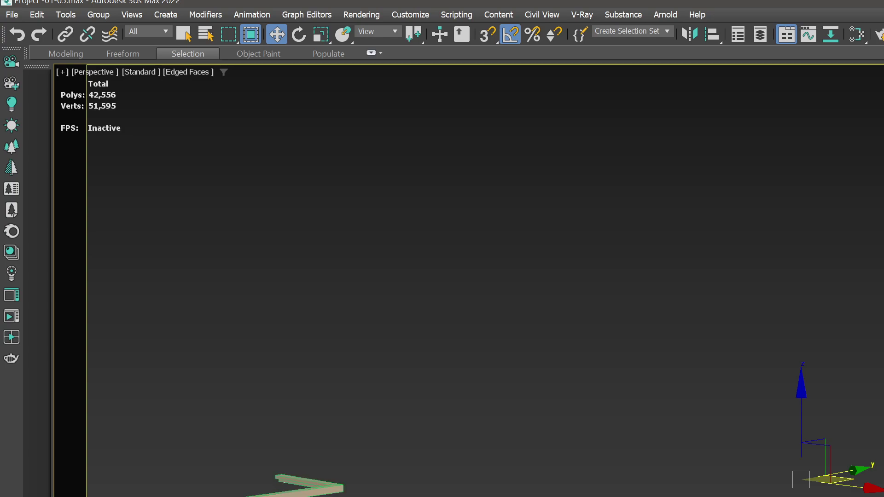
{"action": "right_click", "coordinate": [869, 496]}
{"action": "left_click", "coordinate": [883, 496]}
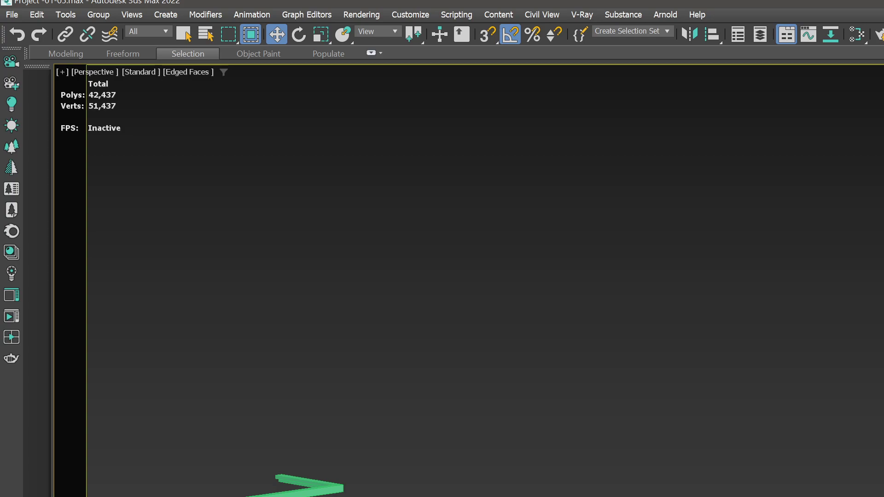
{"action": "left_click", "coordinate": [317, 492]}
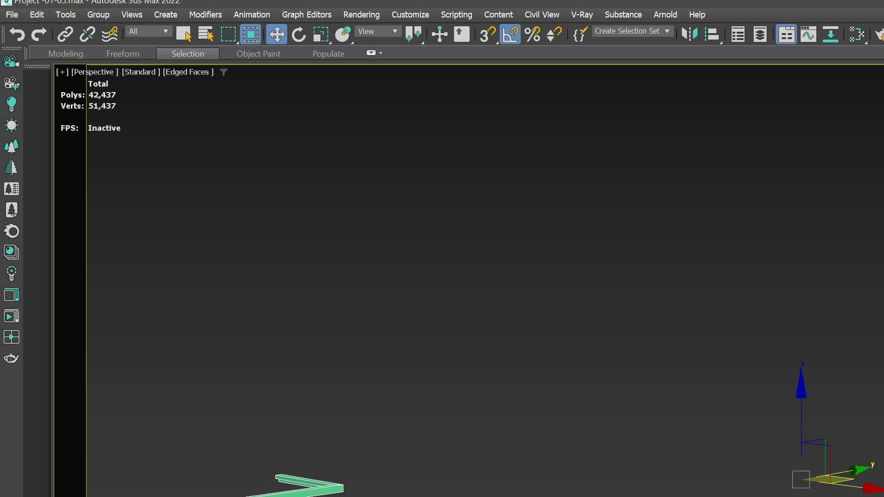
{"action": "key", "text": "z"}
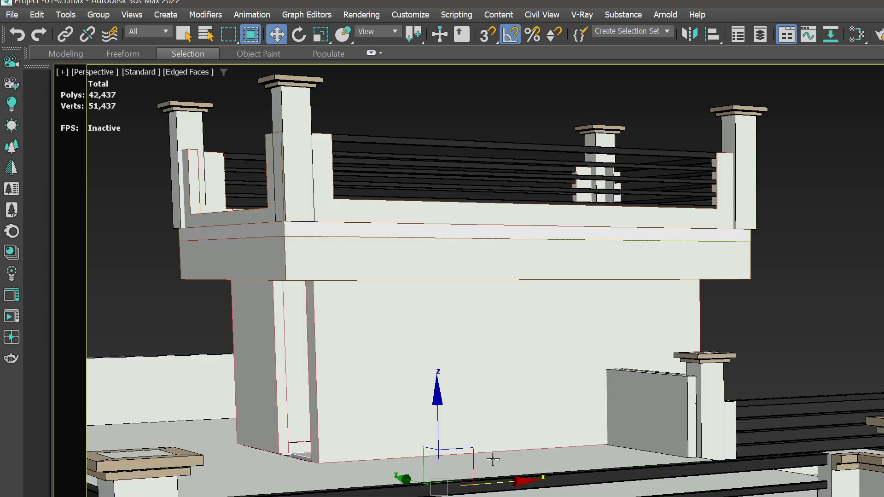
Copy the green trim upward toward the upper room's terrace slab and select the raised copy
{"action": "left_click_drag", "start_coordinate": [438, 411], "coordinate": [474, 196]}
{"action": "middle_click_drag", "start_coordinate": [883, 248], "coordinate": [883, 282], "text": "alt"}
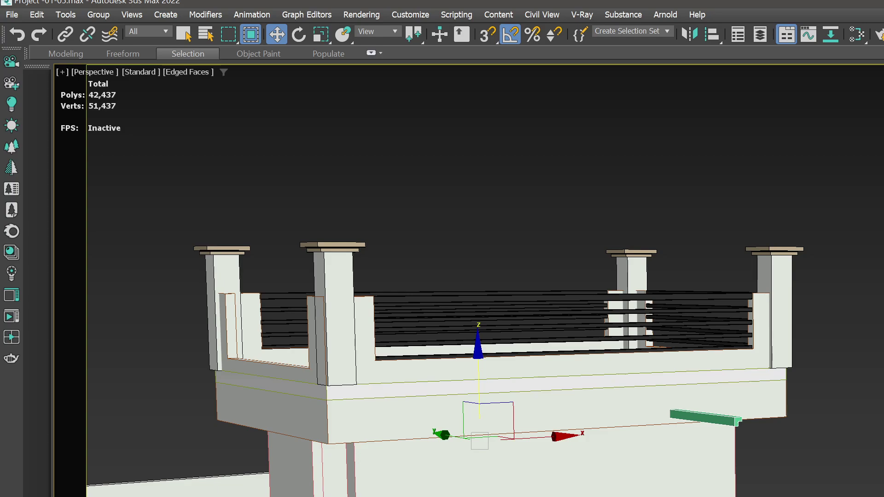
{"action": "middle_click_drag", "start_coordinate": [479, 436], "coordinate": [456, 367]}
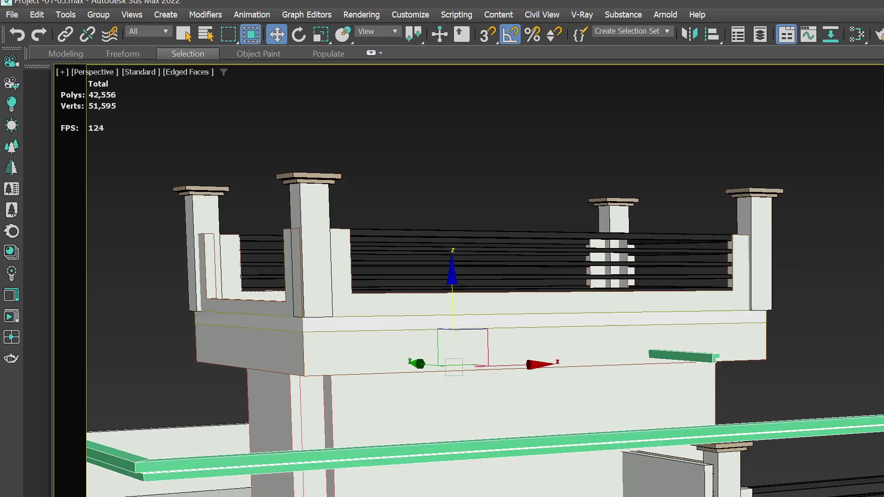
{"action": "left_click", "coordinate": [461, 446]}
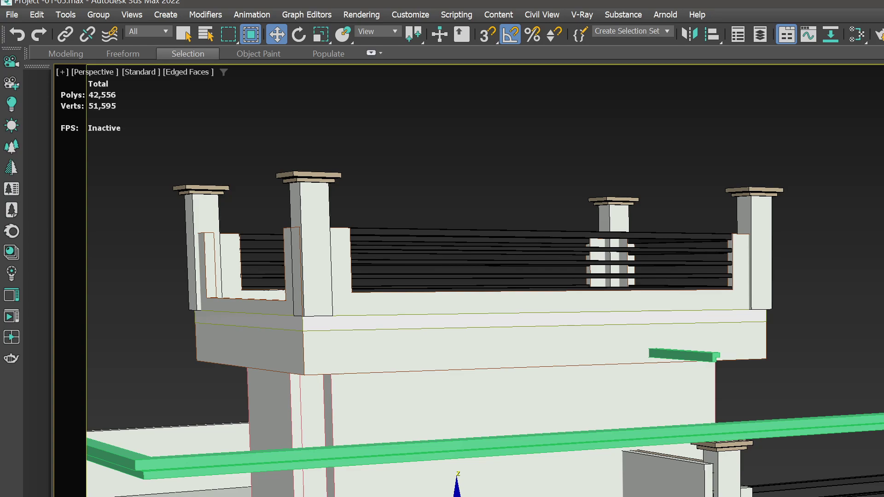
{"action": "key", "text": "5"}
{"action": "left_click", "coordinate": [461, 450]}
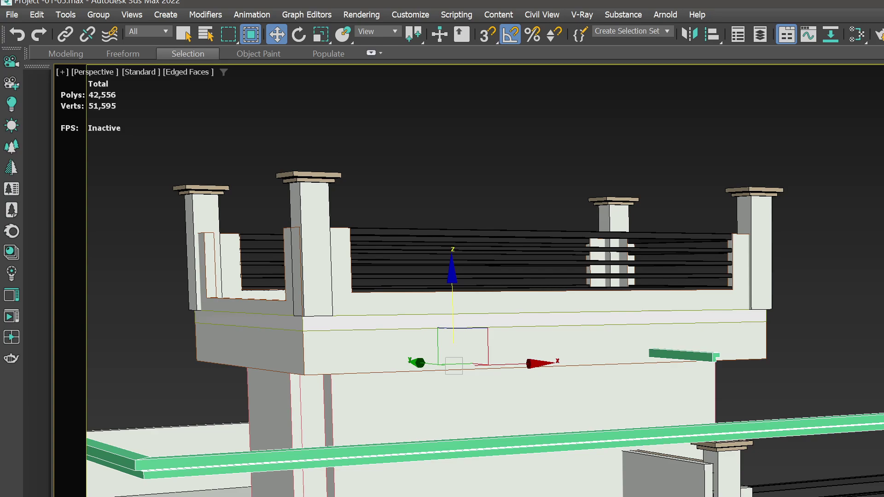
Lift the upper terrace slab above the corner pillars and undo the move
{"action": "middle_click_drag", "start_coordinate": [637, 381], "coordinate": [699, 459], "text": "alt"}
{"action": "key", "text": "z"}
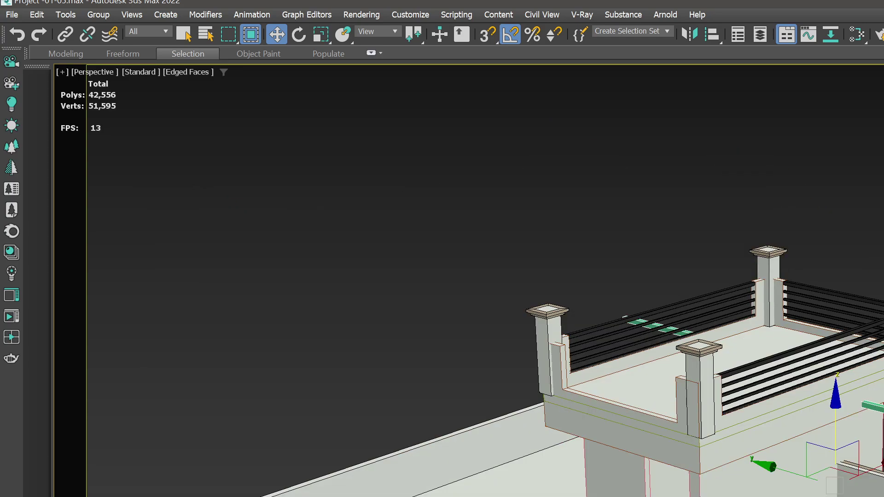
{"action": "key", "text": "ctrl+d"}
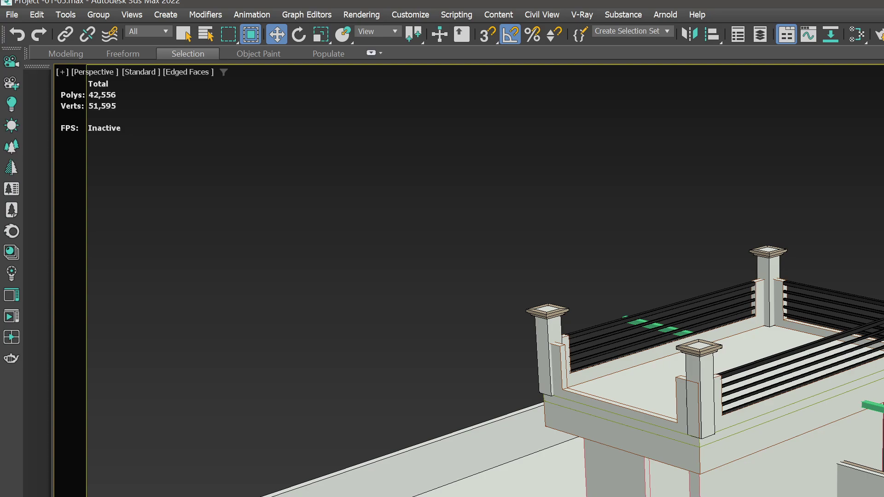
{"action": "left_click", "coordinate": [873, 408]}
{"action": "key", "text": "z"}
{"action": "scroll", "coordinate": [691, 415], "scroll_direction": "up", "scroll_amount": 3}
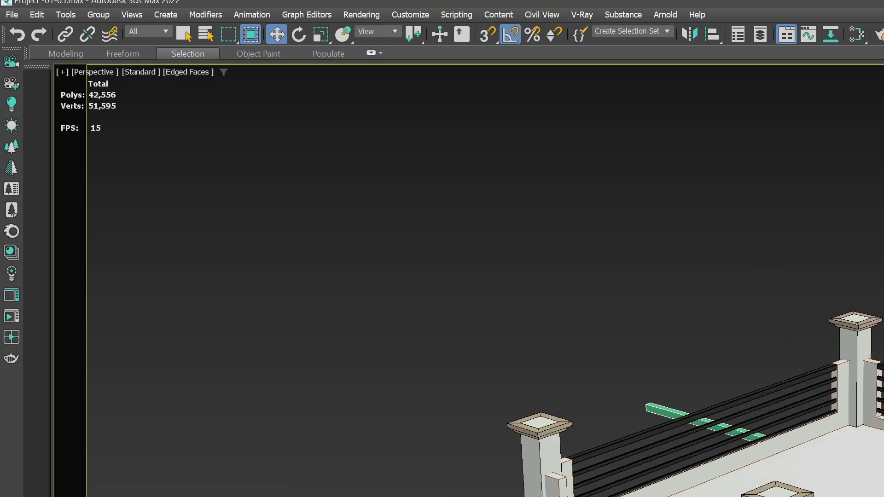
{"action": "scroll", "coordinate": [645, 438], "scroll_direction": "up", "scroll_amount": 1}
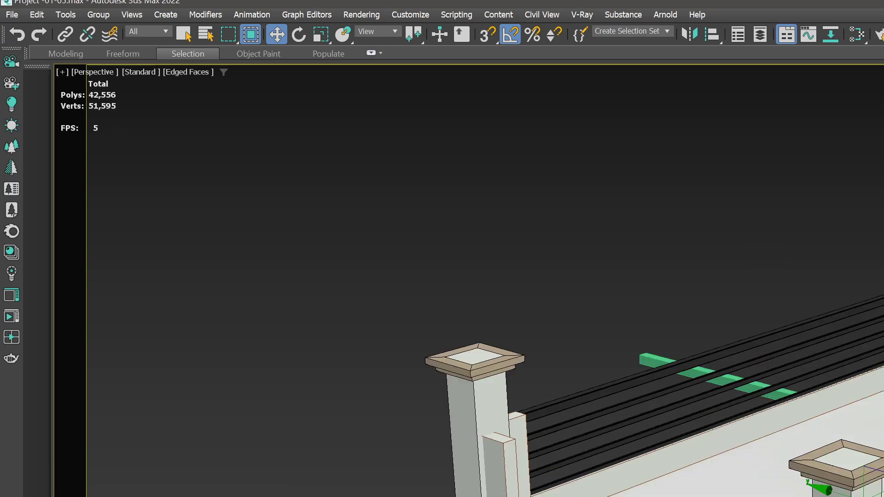
{"action": "left_click_drag", "start_coordinate": [883, 423], "coordinate": [883, 238]}
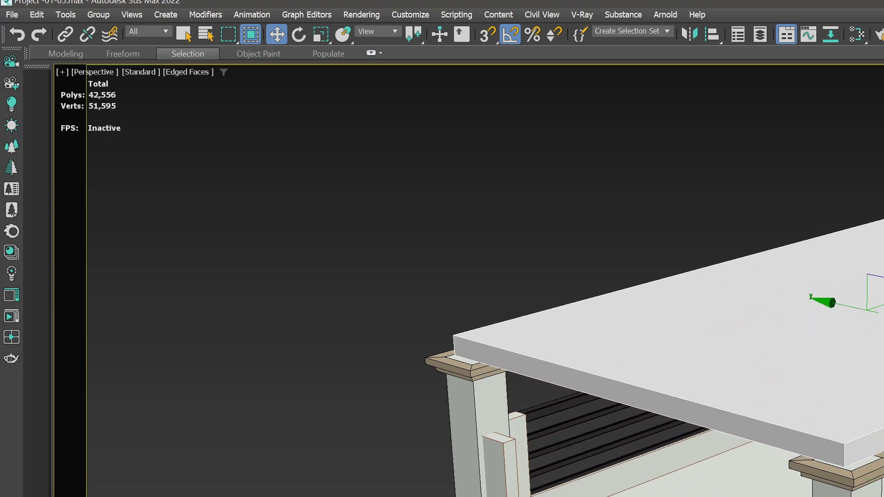
{"action": "key", "text": "ctrl+z"}
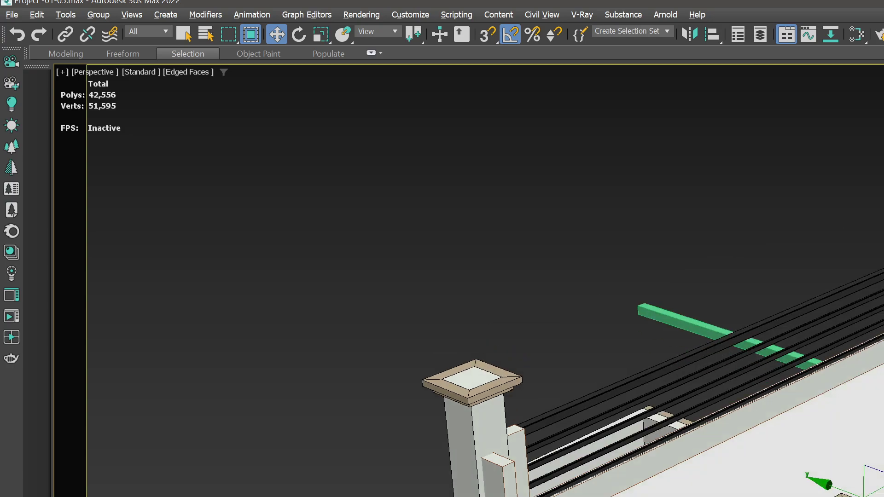
Pull the overlapping upper terrace slab boxes apart vertically, and delete the duplicate box
{"action": "middle_click_drag", "start_coordinate": [553, 323], "coordinate": [336, 318], "text": "alt"}
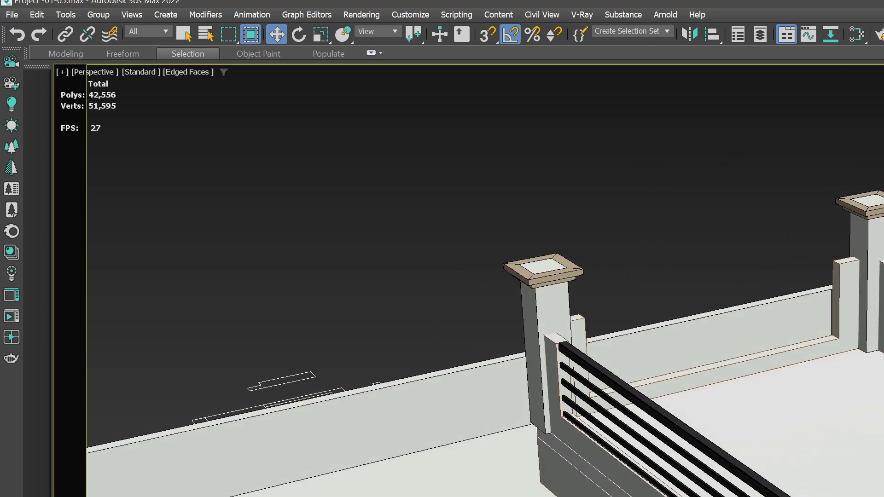
{"action": "left_click_drag", "start_coordinate": [867, 469], "coordinate": [837, 216]}
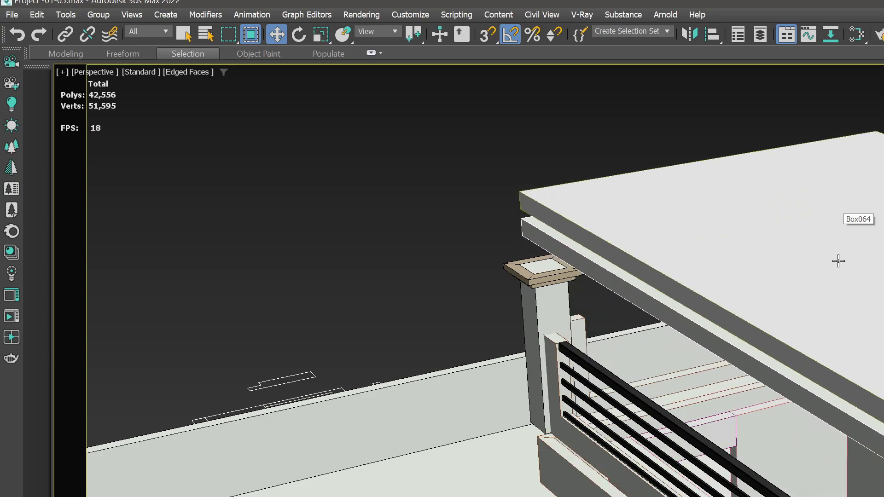
{"action": "key", "text": "ctrl+z"}
{"action": "key", "text": "ctrl+z"}
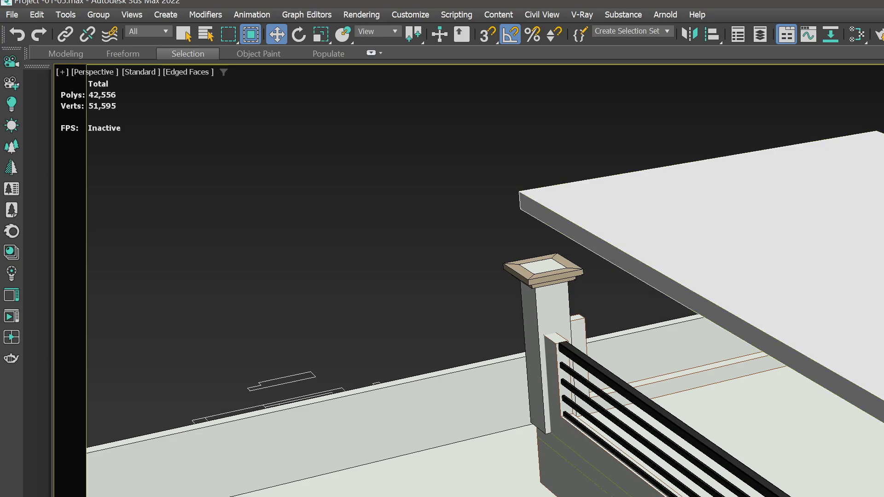
{"action": "key", "text": "Delete"}
Isolate the remaining slab box and trace a rectangle around its top edges, snapping to the corners
{"action": "right_click", "coordinate": [866, 427]}
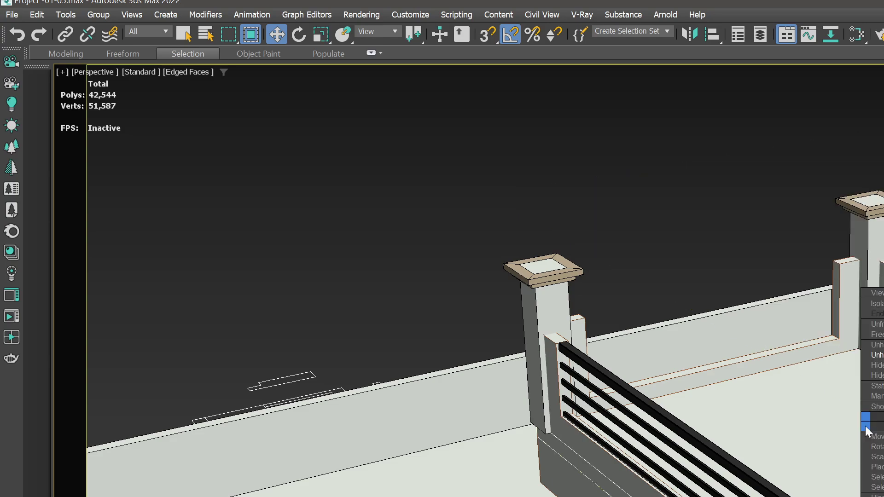
{"action": "left_click", "coordinate": [873, 303]}
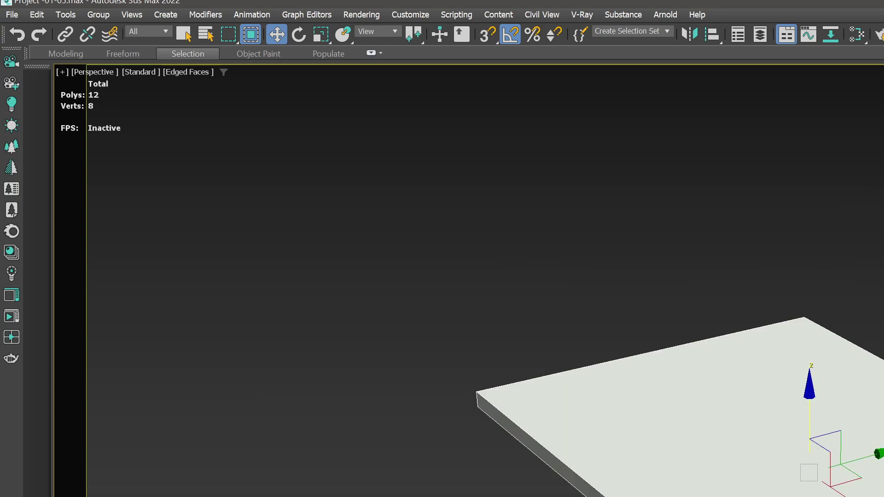
{"action": "key", "text": "q"}
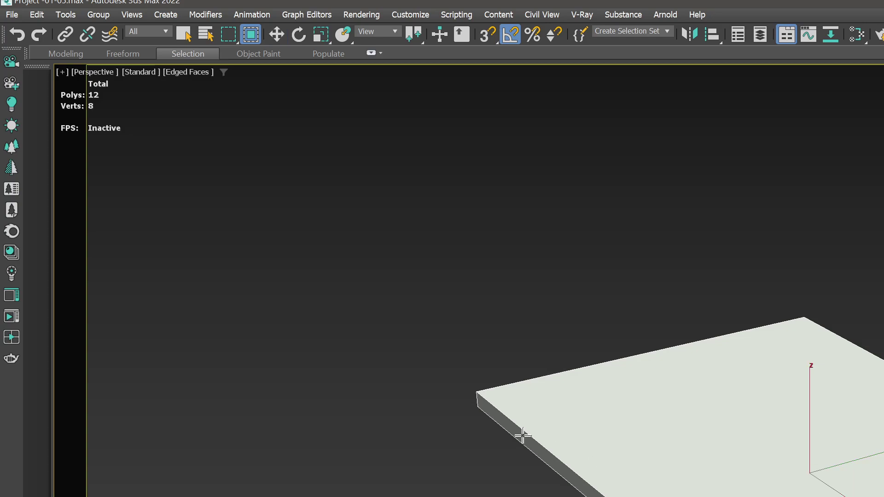
{"action": "key", "text": "s"}
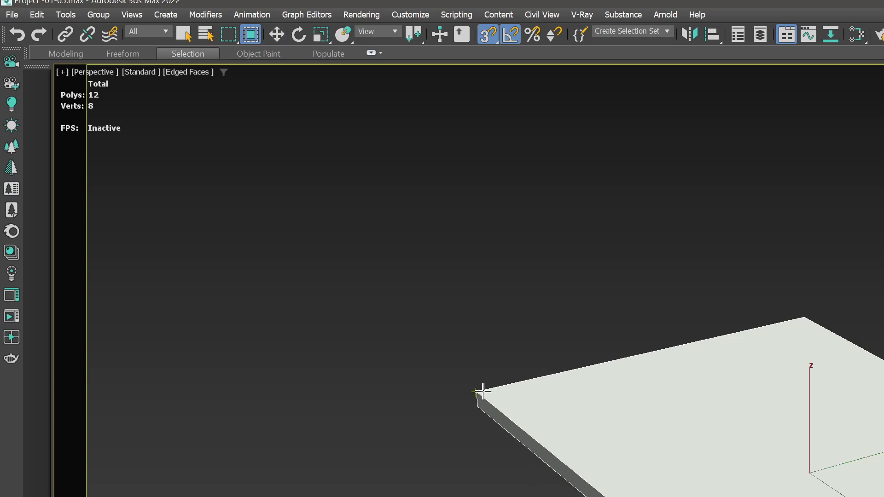
{"action": "left_click_drag", "start_coordinate": [477, 392], "coordinate": [883, 489]}
{"action": "left_click_drag", "start_coordinate": [883, 235], "coordinate": [883, 496]}
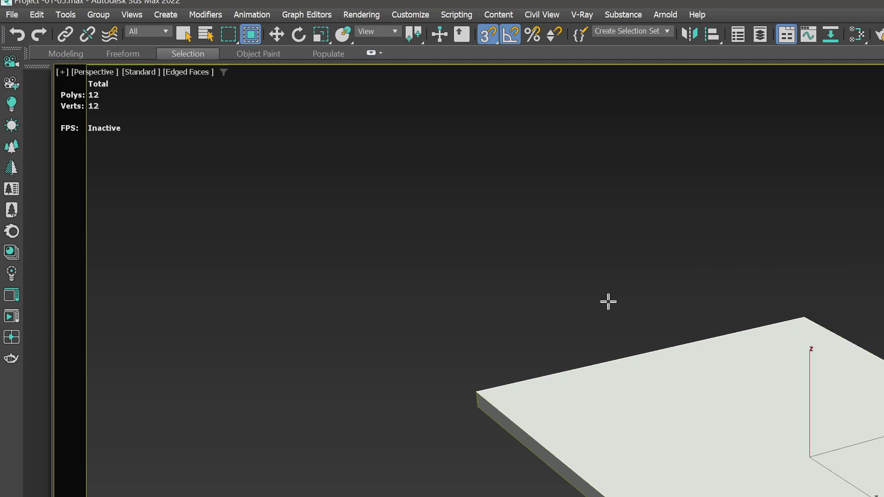
Turn the traced rectangle into a moulding around the slab, and leave isolation to show the whole building
{"action": "key", "text": "w"}
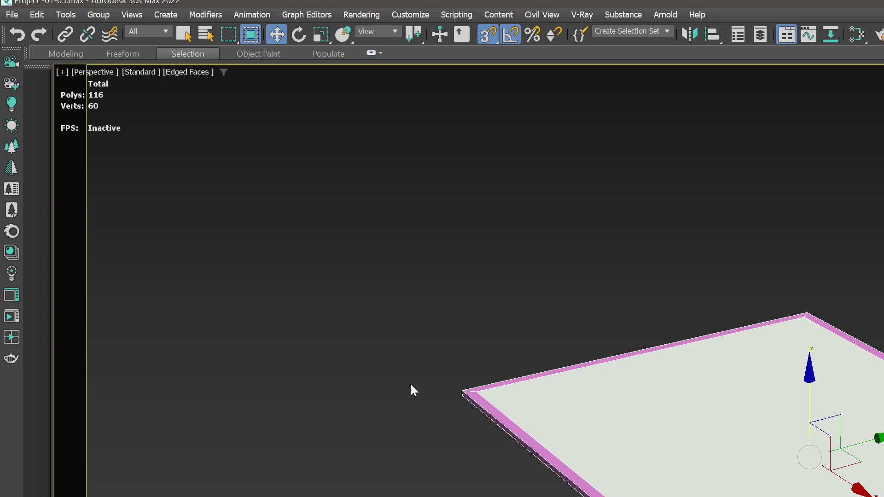
{"action": "key", "text": "z"}
{"action": "middle_click_drag", "start_coordinate": [756, 496], "coordinate": [707, 466], "text": "alt"}
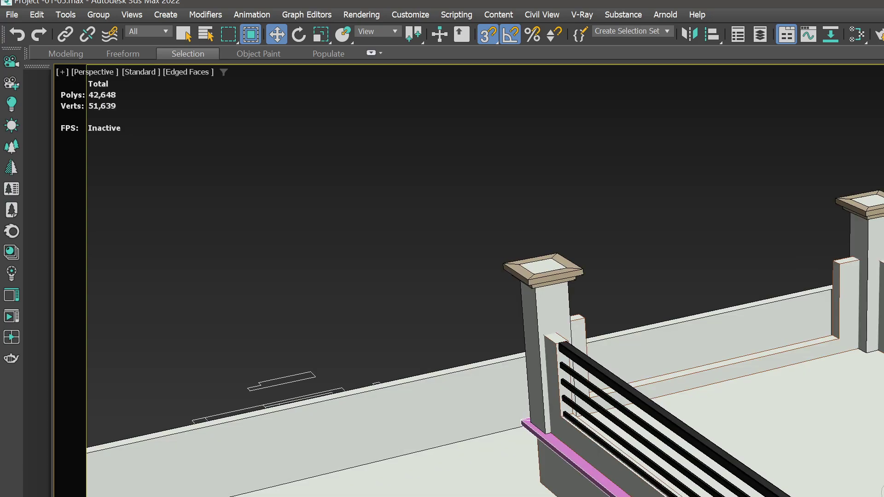
Sample the beige material from a corner pillar cap and assign it to the new moulding around the upper terrace slab
{"action": "scroll", "coordinate": [486, 281], "scroll_direction": "down", "scroll_amount": 5}
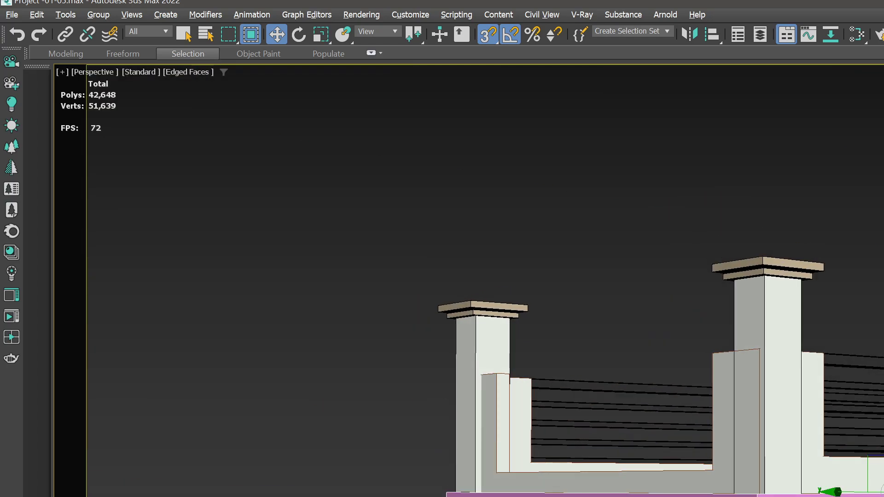
{"action": "key", "text": "m"}
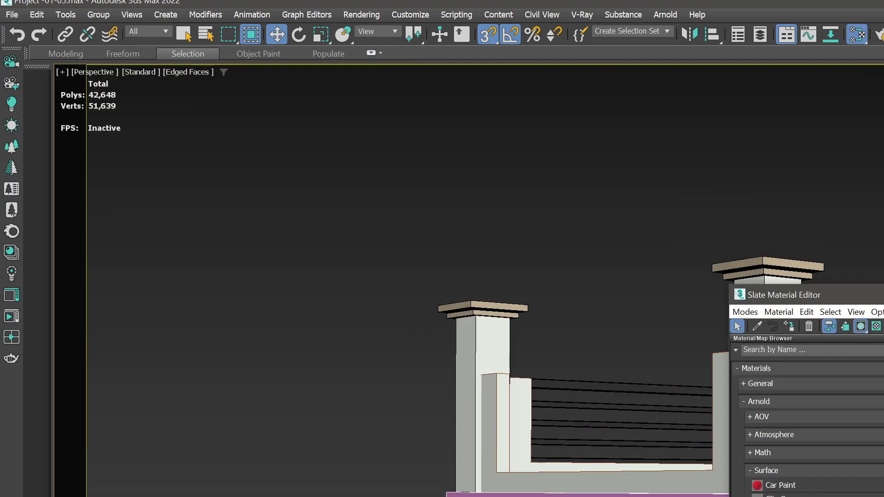
{"action": "left_click", "coordinate": [757, 326]}
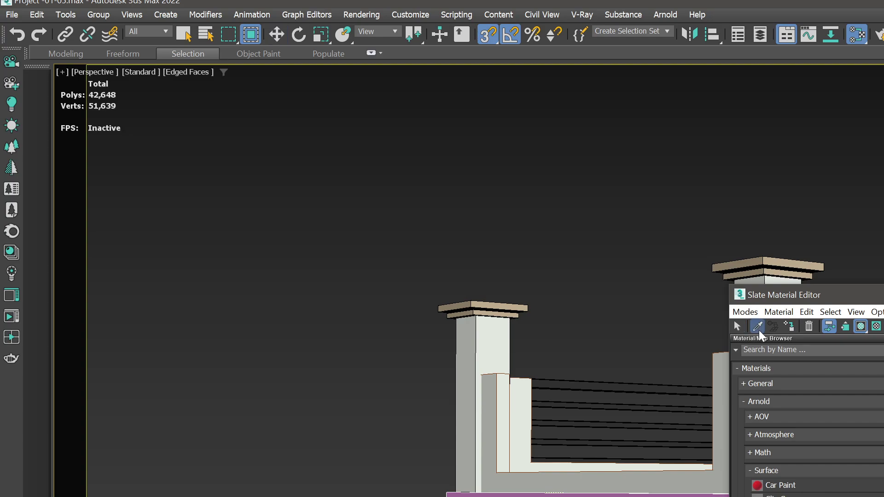
{"action": "left_click", "coordinate": [753, 266]}
{"action": "left_click", "coordinate": [791, 327]}
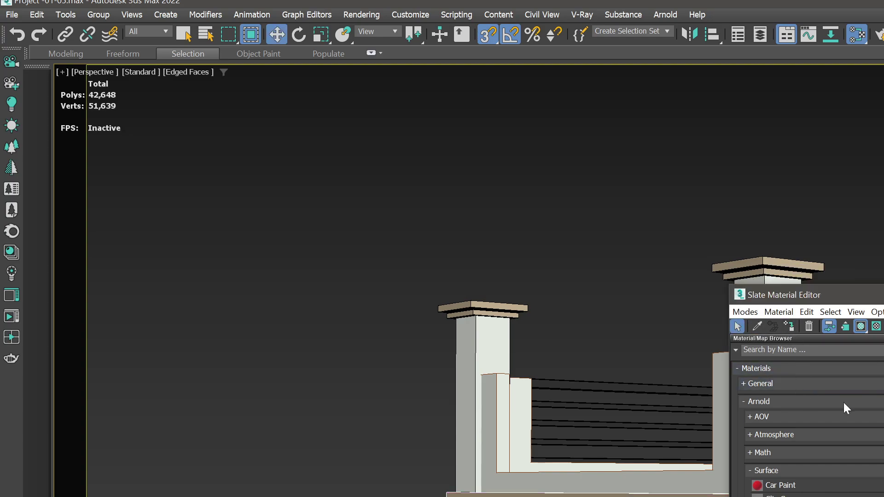
{"action": "key", "text": "m"}
Delete the stray green object seen behind the upper terrace railing
{"action": "middle_click_drag", "start_coordinate": [829, 369], "coordinate": [576, 389], "text": "alt"}
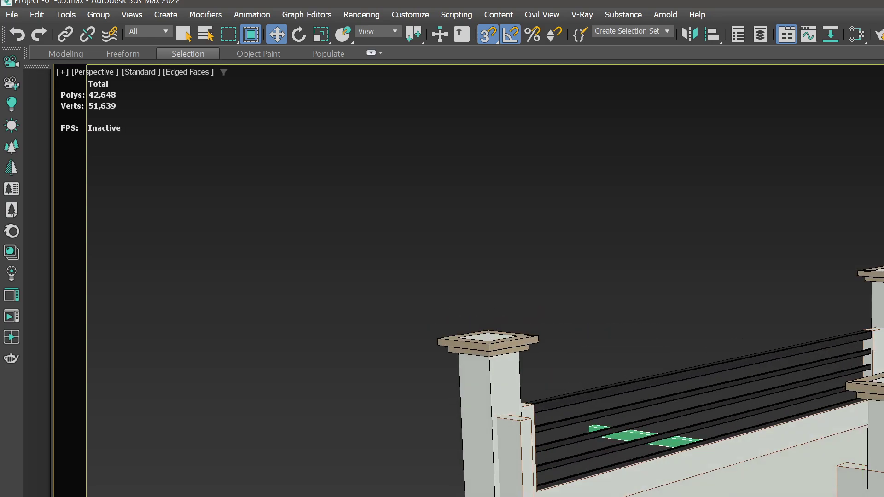
{"action": "key", "text": "Delete"}
{"action": "middle_click_drag", "start_coordinate": [737, 496], "coordinate": [645, 415]}
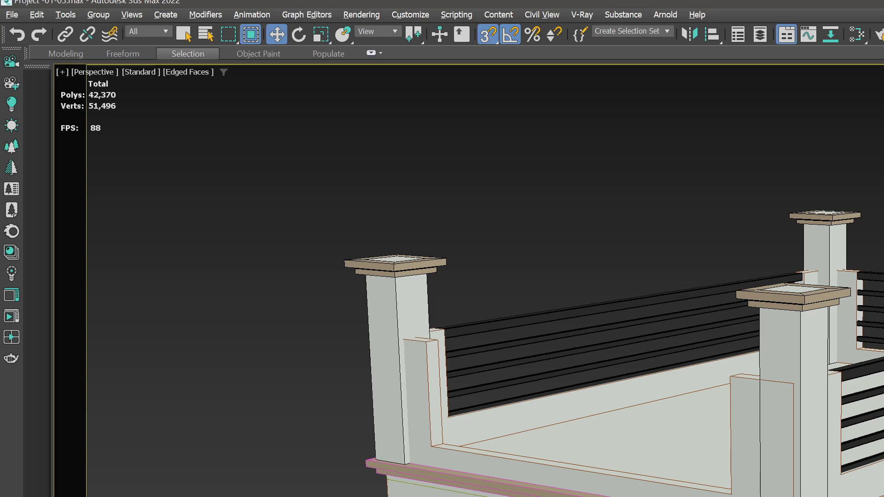
{"action": "scroll", "coordinate": [600, 496], "scroll_direction": "down", "scroll_amount": 2}
{"action": "middle_click_drag", "start_coordinate": [681, 496], "coordinate": [650, 476]}
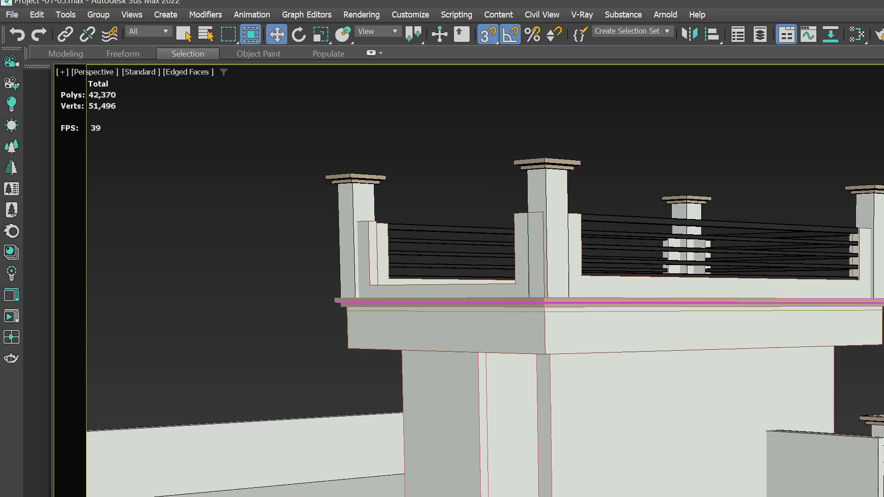
Set the object color of the upper terrace slab's moulding to black
{"action": "left_click", "coordinate": [589, 304]}
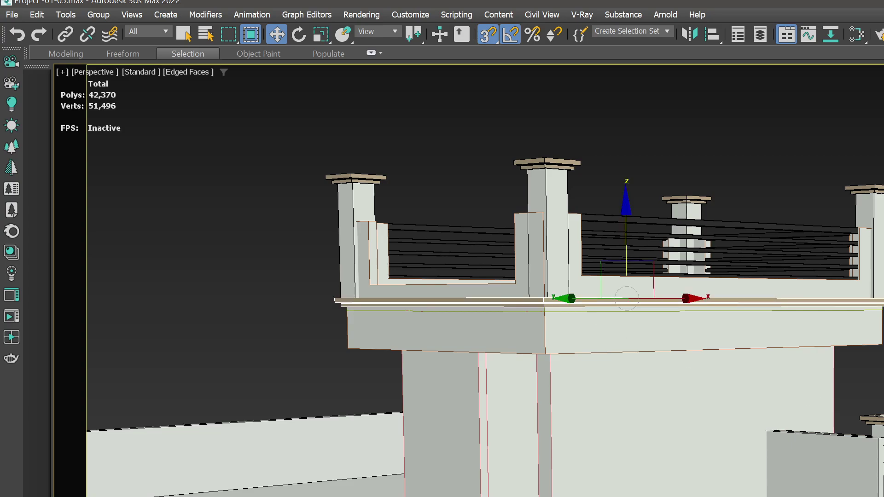
{"action": "left_click", "coordinate": [883, 79]}
{"action": "left_click", "coordinate": [770, 389]}
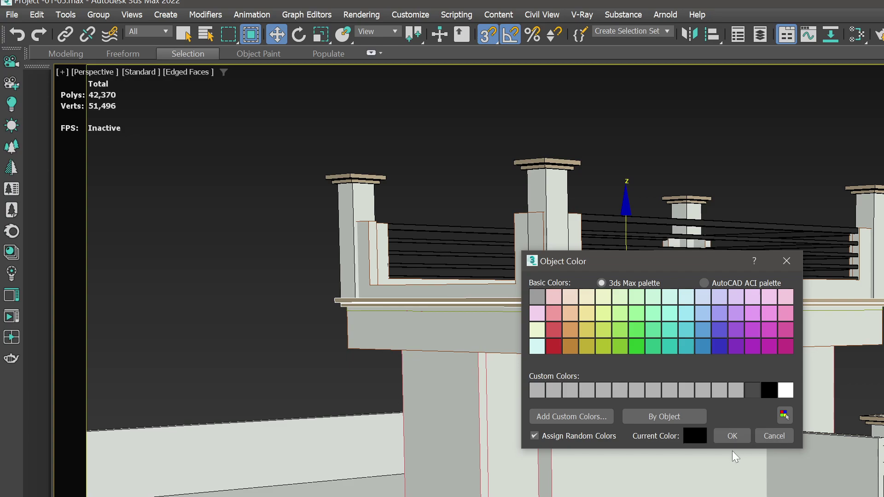
{"action": "left_click", "coordinate": [733, 436]}
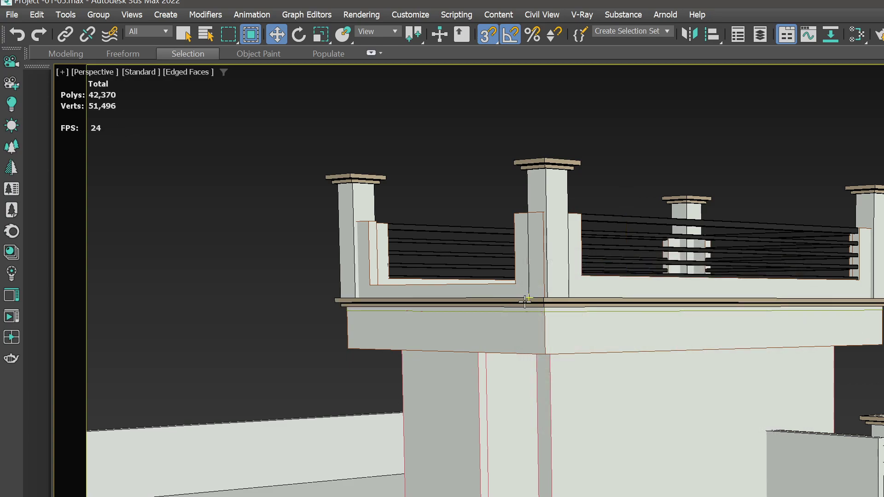
{"action": "scroll", "coordinate": [519, 313], "scroll_direction": "up", "scroll_amount": 6}
{"action": "scroll", "coordinate": [739, 357], "scroll_direction": "down", "scroll_amount": 5}
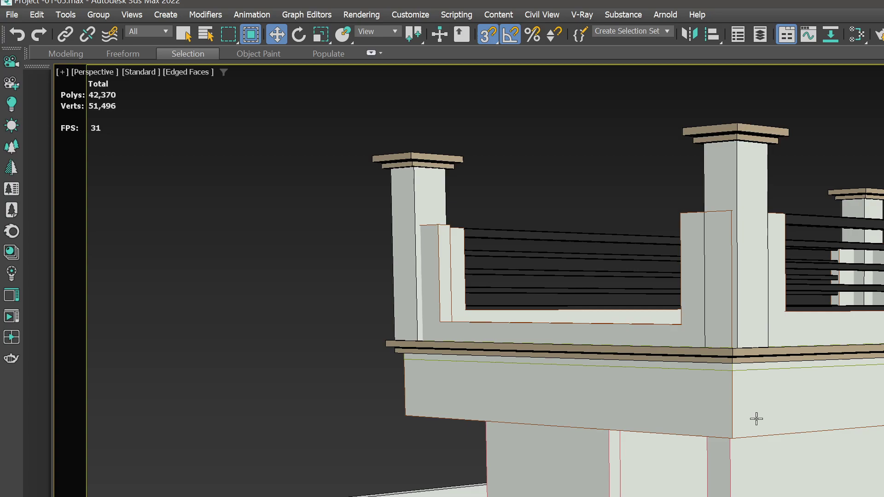
{"action": "scroll", "coordinate": [757, 418], "scroll_direction": "down", "scroll_amount": 2}
{"action": "middle_click_drag", "start_coordinate": [818, 494], "coordinate": [676, 496], "text": "alt"}
{"action": "key", "text": "alt+Tab"}
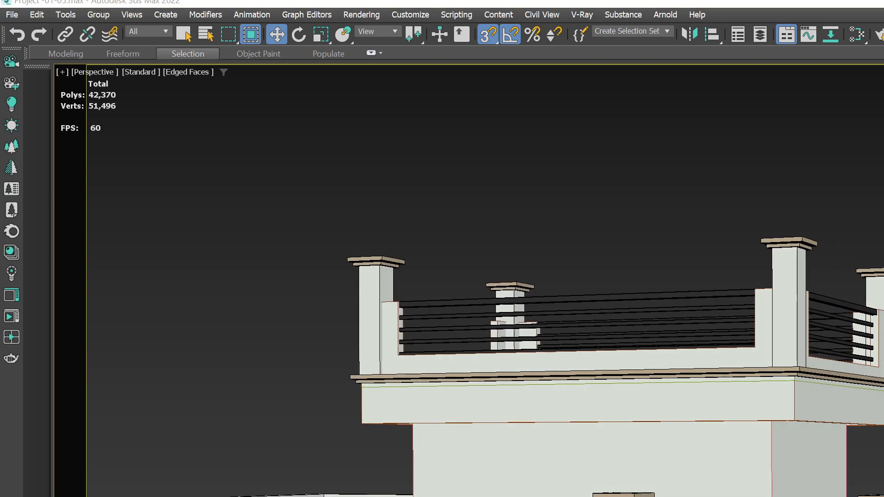